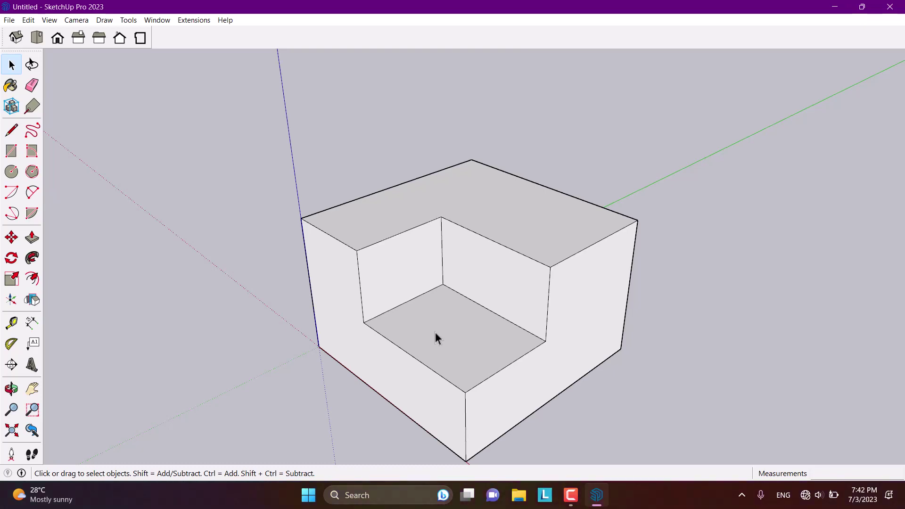
# Step: Show the Enscape toolbar and dock it beside the Views toolbar above the drawing area
pyautogui.rightClick(21, 50)
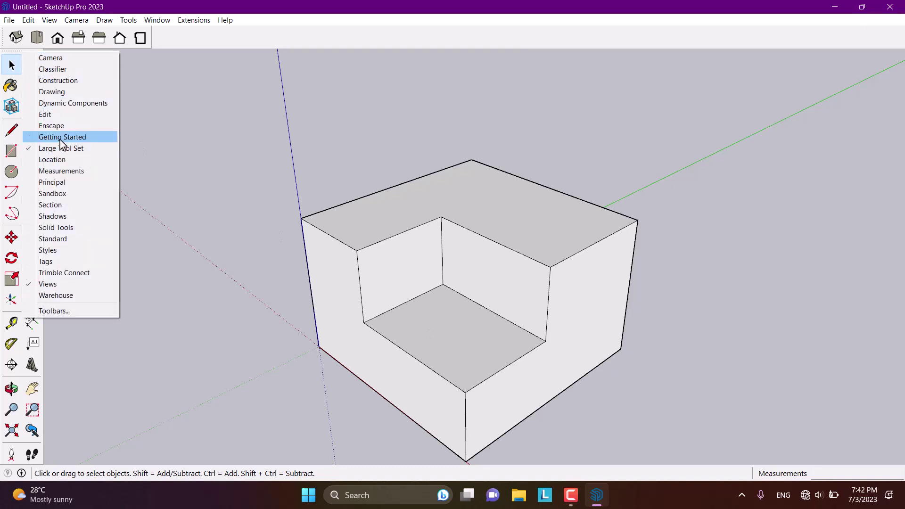
pyautogui.click(56, 126)
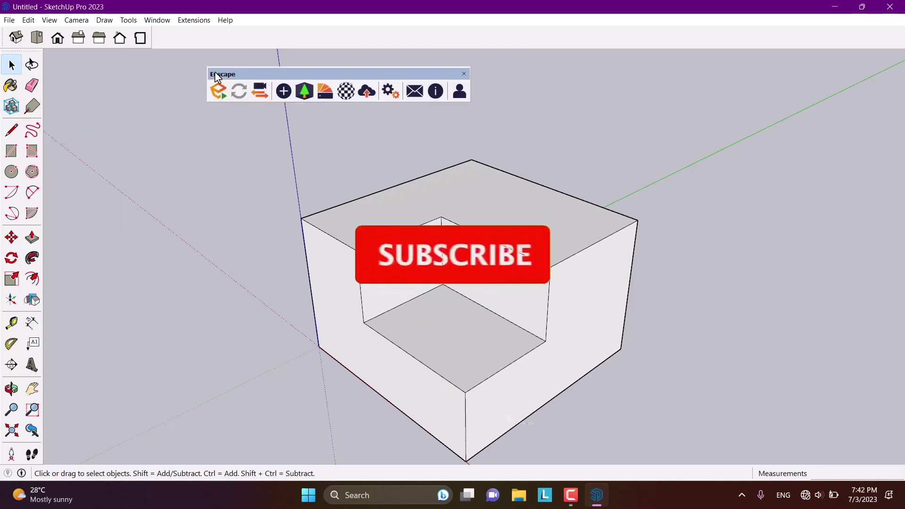
pyautogui.moveTo(205, 77); pyautogui.dragTo(160, 19)
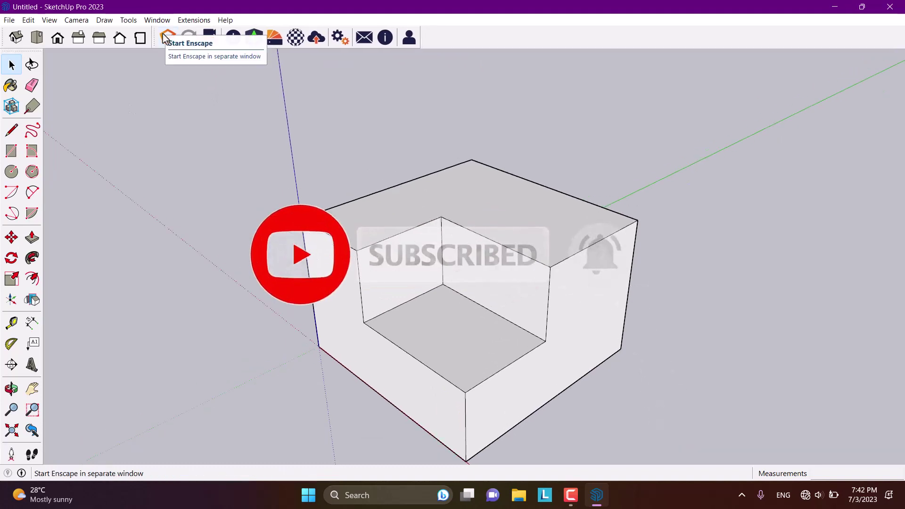
# Step: Start Enscape for the block model, switch to its render window, maximize it and close the Help overview
pyautogui.click(165, 37)
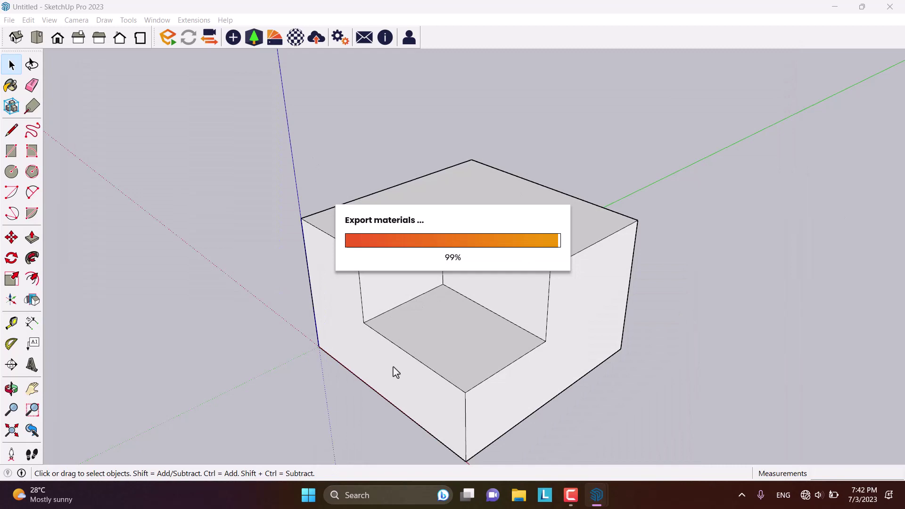
pyautogui.moveTo(597, 500)
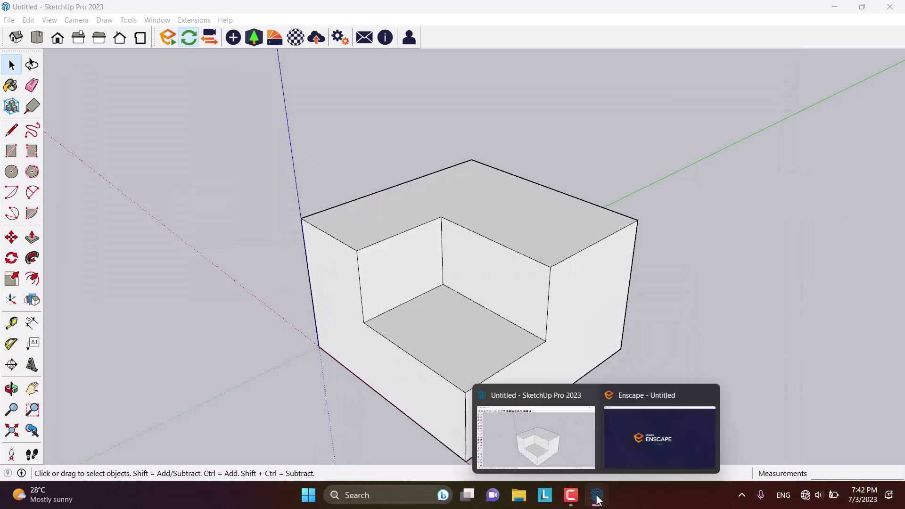
pyautogui.click(633, 431)
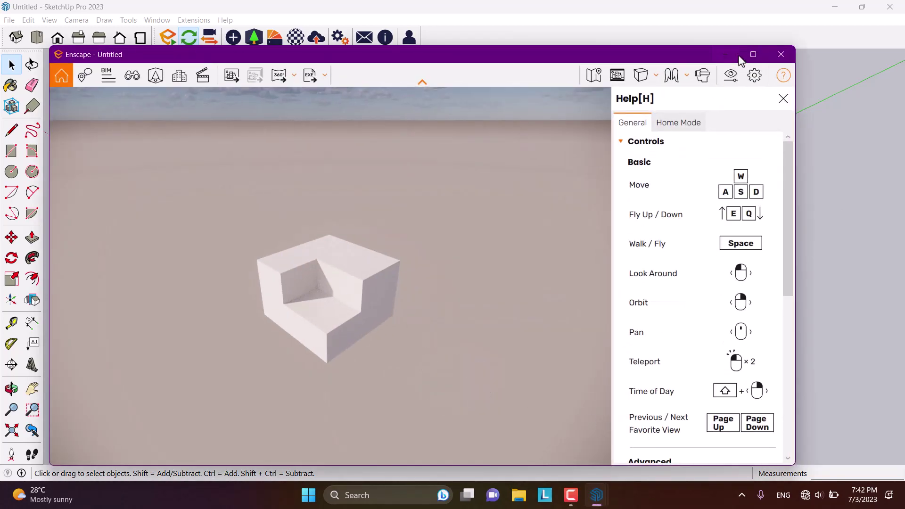
pyautogui.click(753, 55)
pyautogui.click(894, 52)
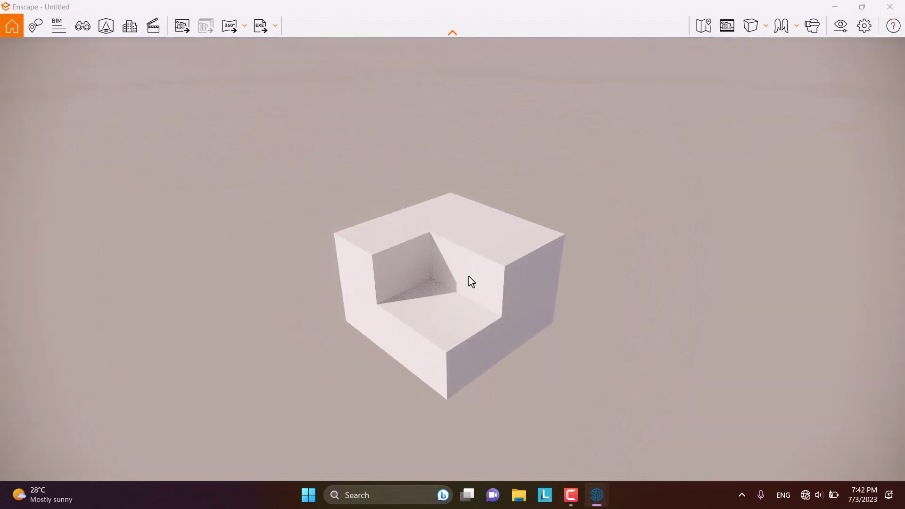
# Step: Look through the Help overview of basic and advanced controls for navigation, time of day and solar angle
pyautogui.moveTo(469, 276); pyautogui.dragTo(443, 270)
pyautogui.moveTo(468, 277); pyautogui.dragTo(507, 245, button='right')
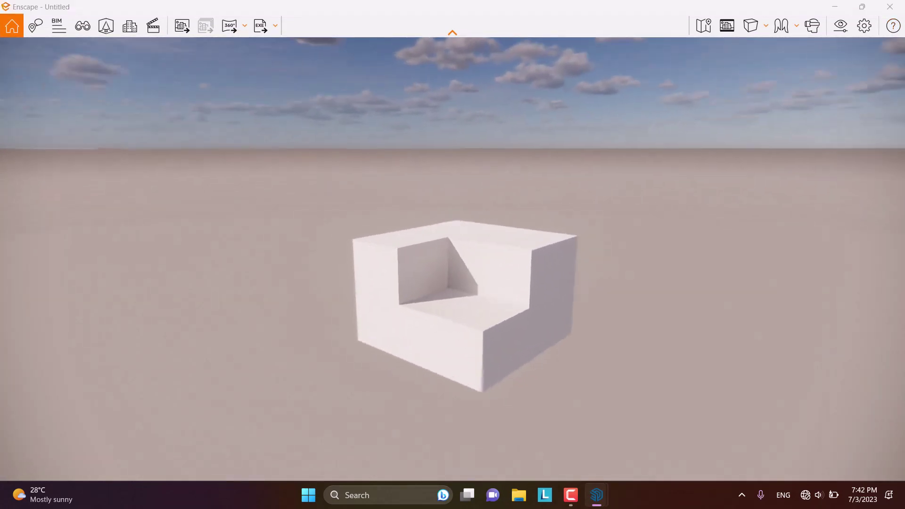
pyautogui.rightClick(474, 279)
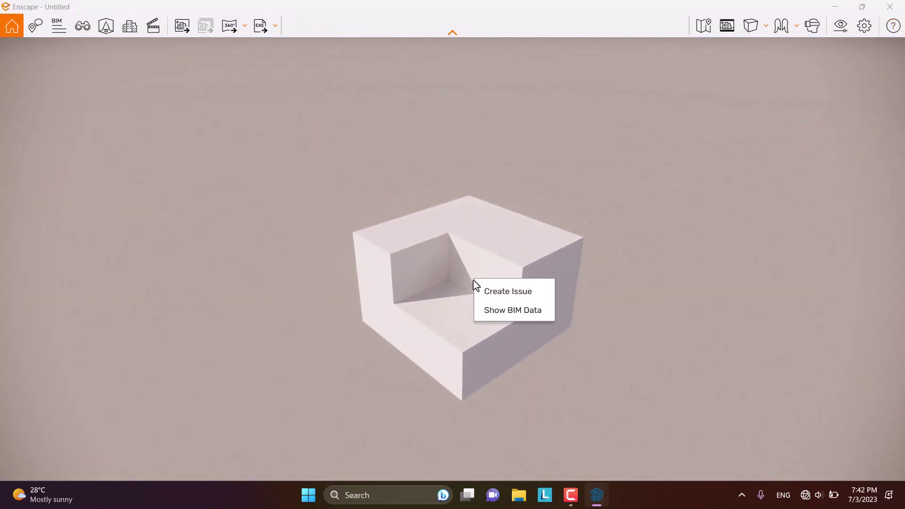
pyautogui.press('h')
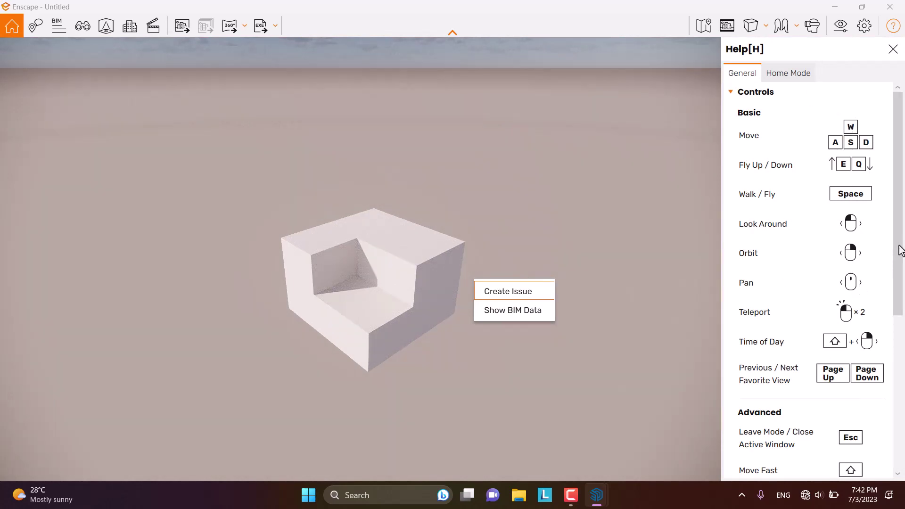
pyautogui.scroll(-6, 848, 363)
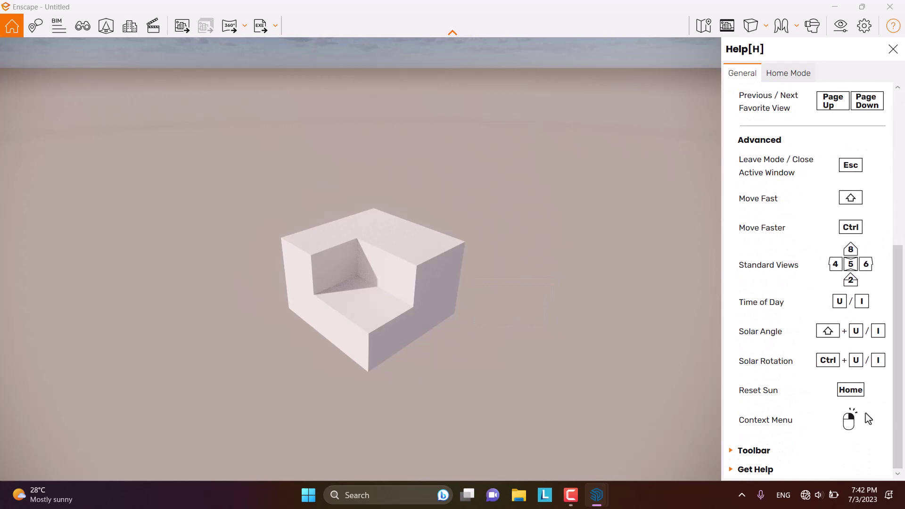
pyautogui.scroll(5, 800, 401)
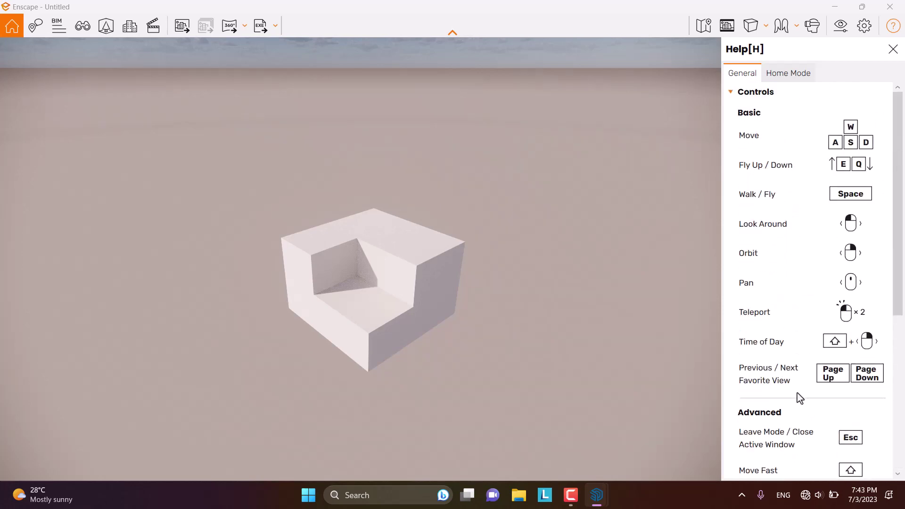
pyautogui.click(893, 49)
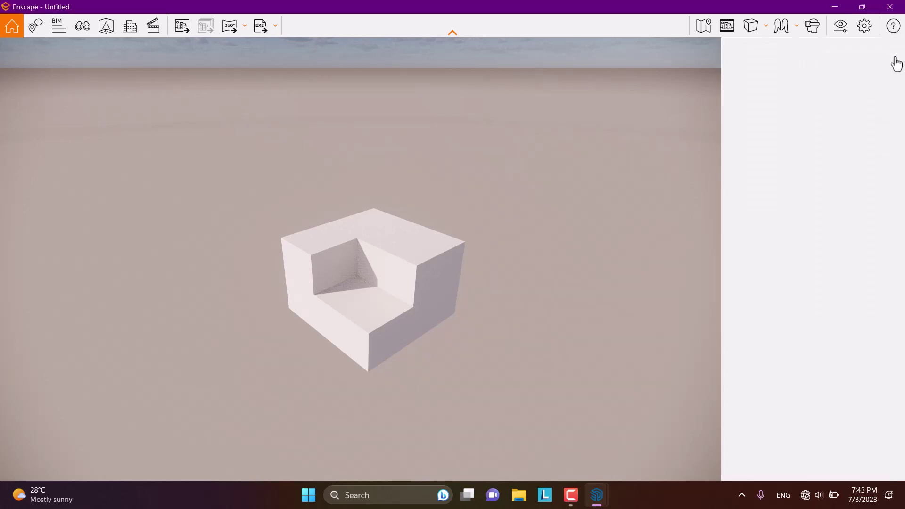
# Step: Shift the scene's time of day back and forth from midday, going as early as 05:44 for a night view
pyautogui.moveTo(488, 283); pyautogui.dragTo(409, 409)
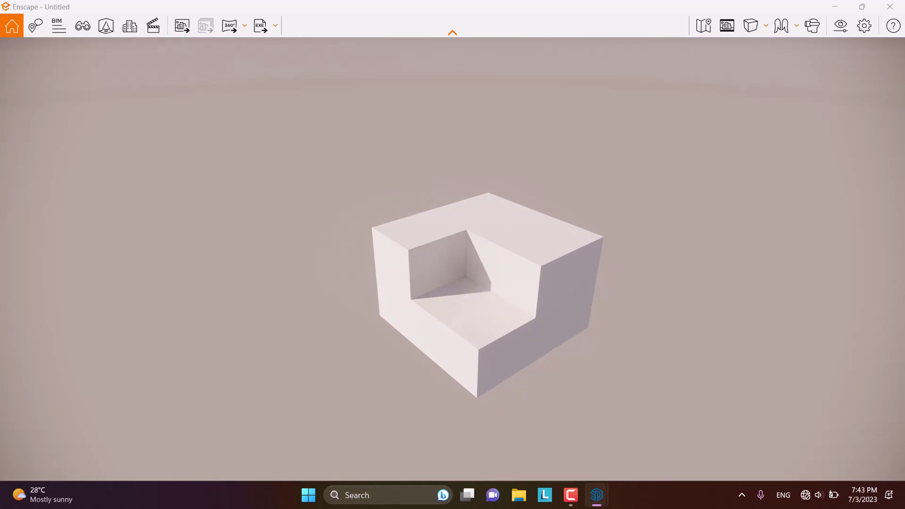
pyautogui.press('u')
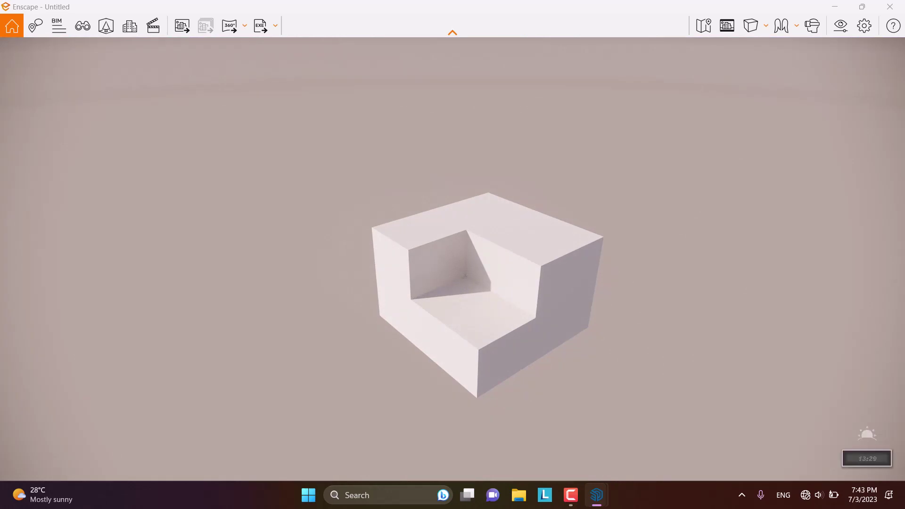
pyautogui.press('u')
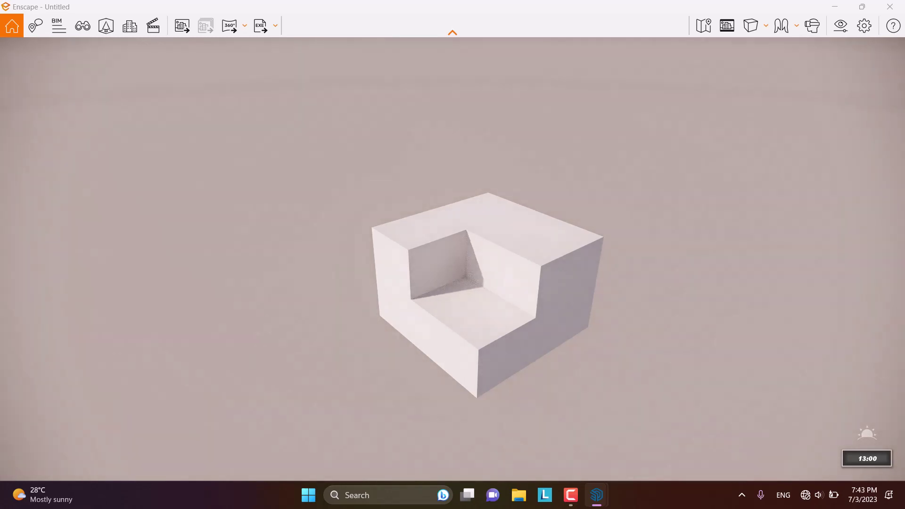
pyautogui.press('i')
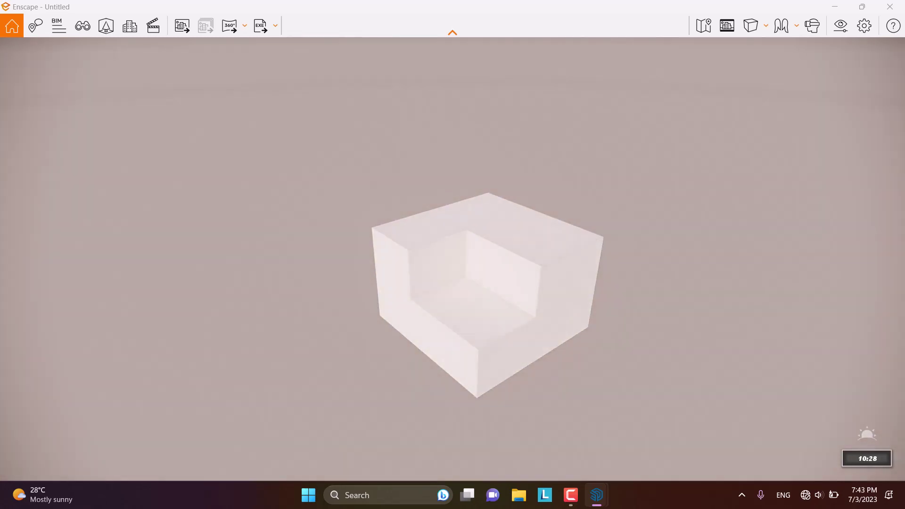
pyautogui.press('u')
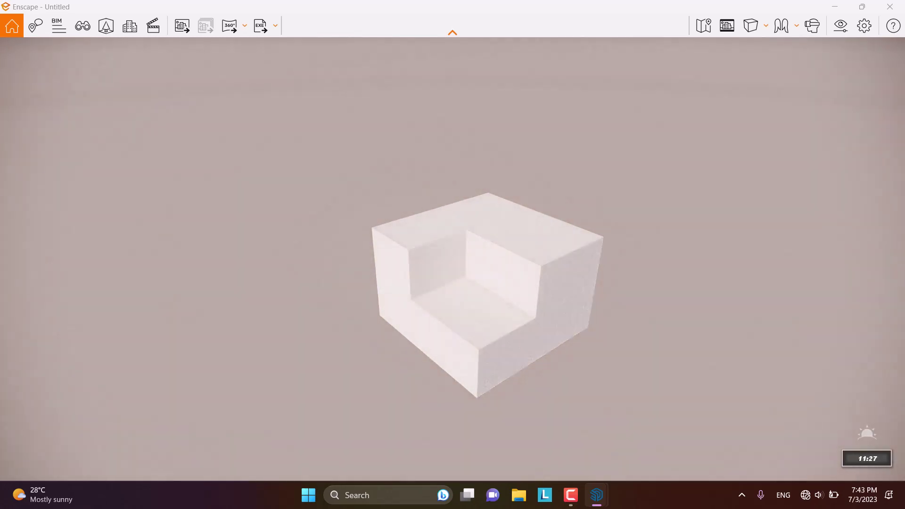
pyautogui.press('i')
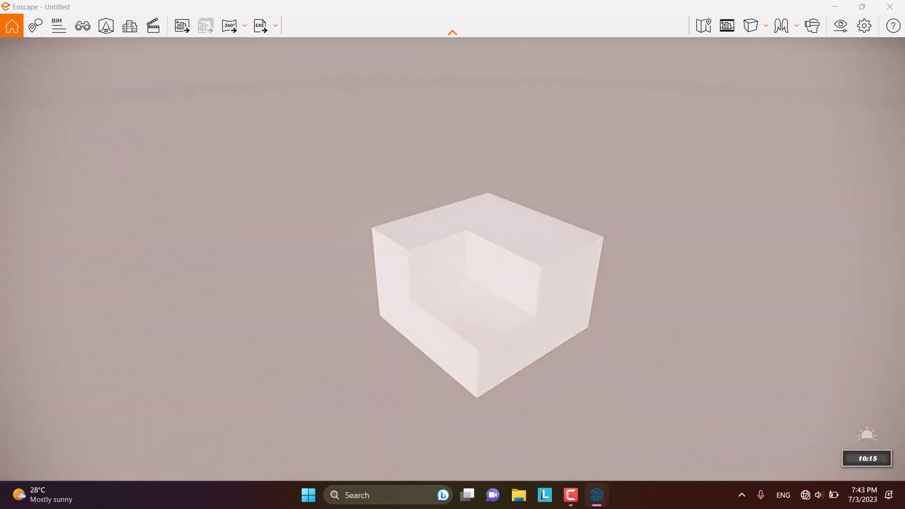
pyautogui.press('u')
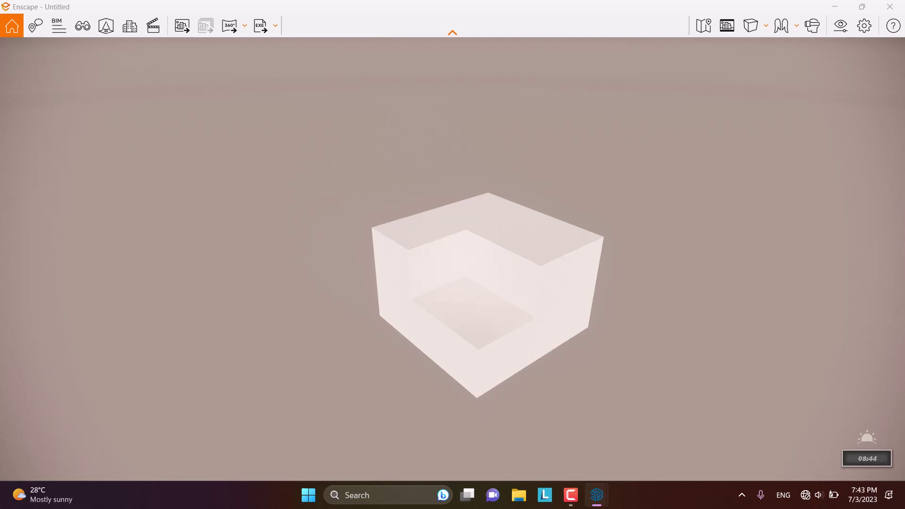
pyautogui.press('i')
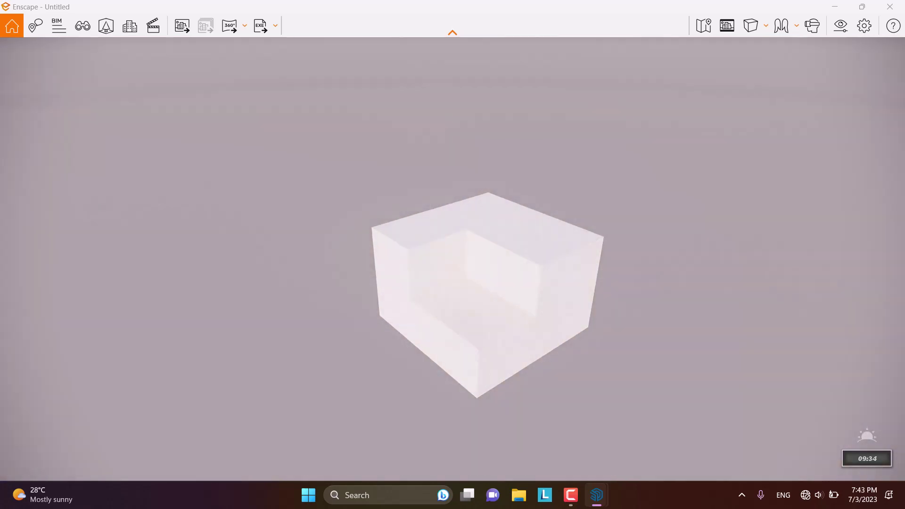
pyautogui.press('i')
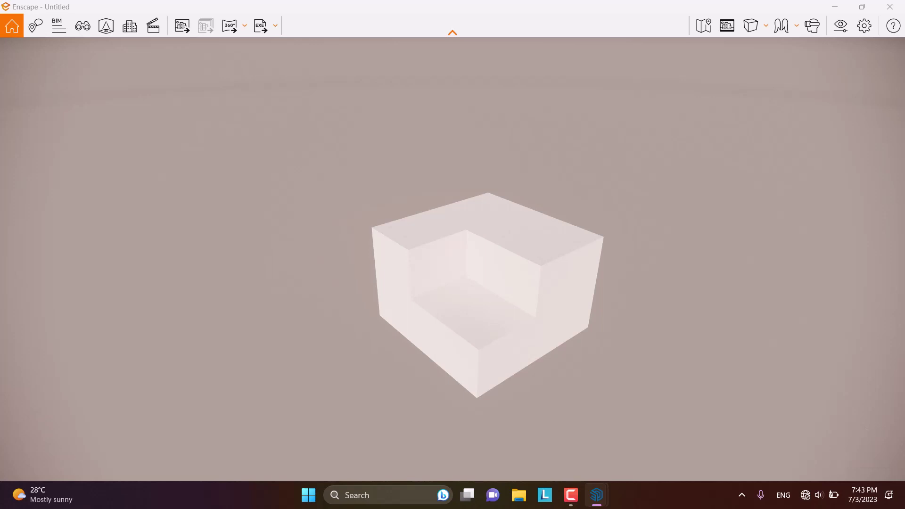
pyautogui.press('u')
pyautogui.press('u')
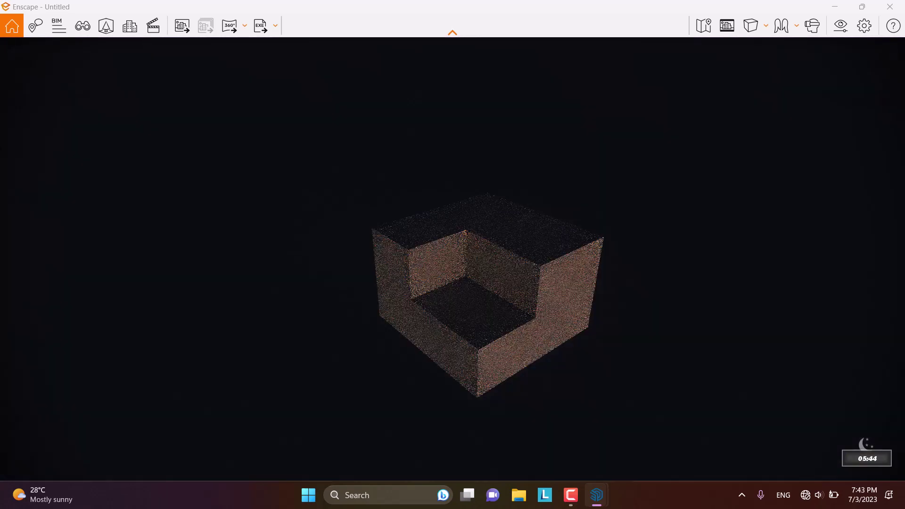
# Step: Advance the time of day from night into the afternoon and settle it at about 13:38
pyautogui.press('i')
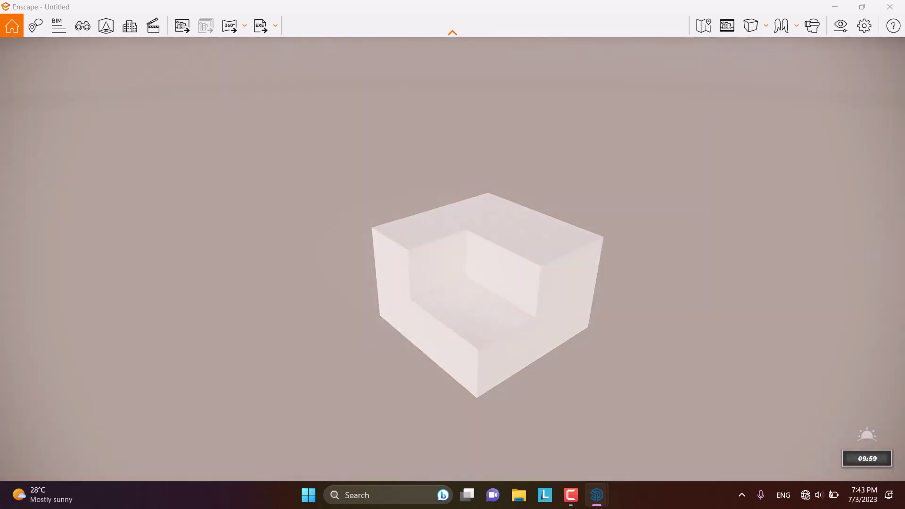
pyautogui.press('i')
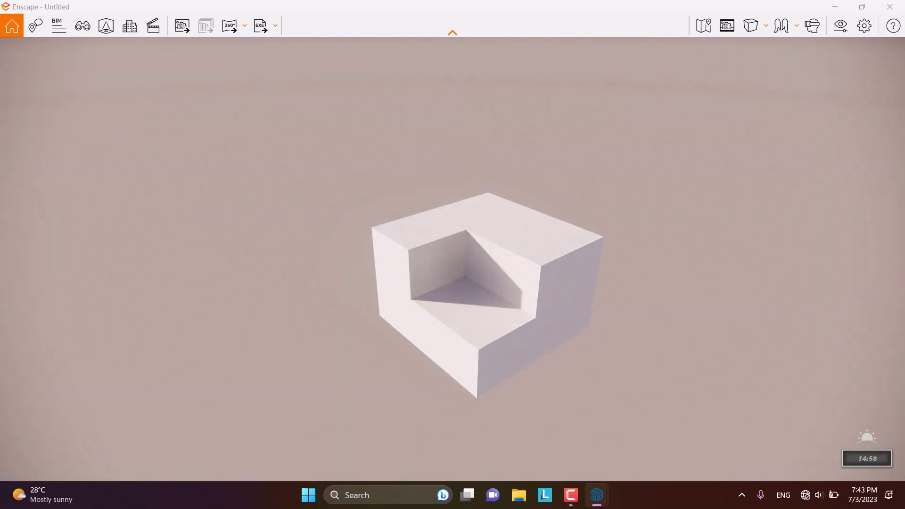
pyautogui.press('i')
pyautogui.press('u')
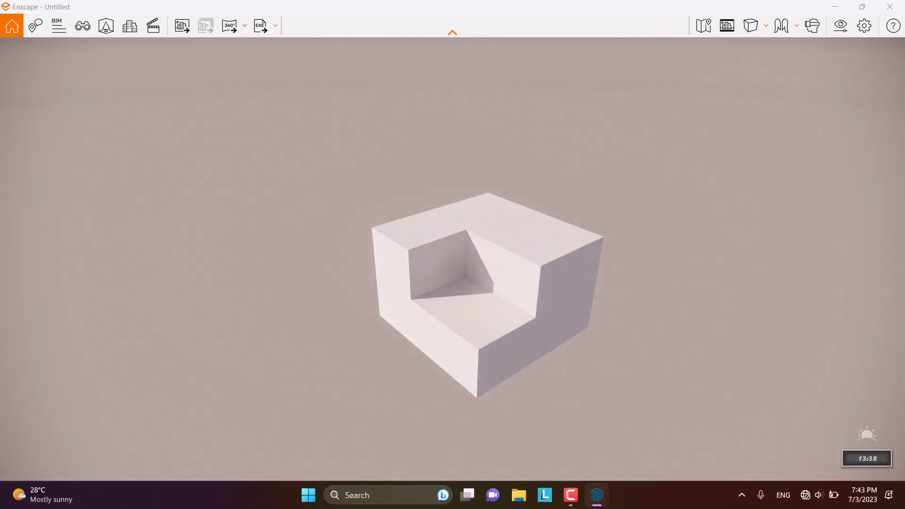
# Step: With the sky in view above the block, set the time of day to about 16:31 for sunset lighting
pyautogui.moveTo(452, 255); pyautogui.dragTo(491, 37)
pyautogui.moveTo(474, 220); pyautogui.dragTo(469, 264)
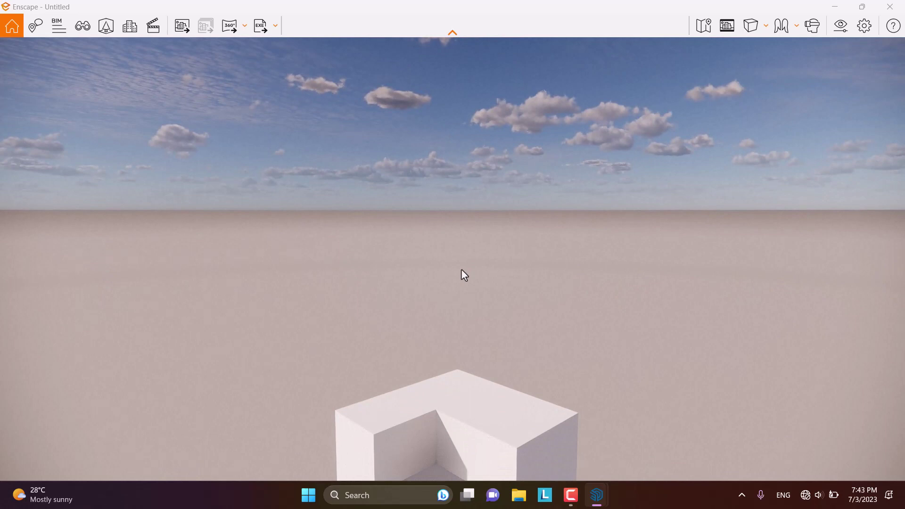
pyautogui.moveTo(461, 269); pyautogui.dragTo(448, 357)
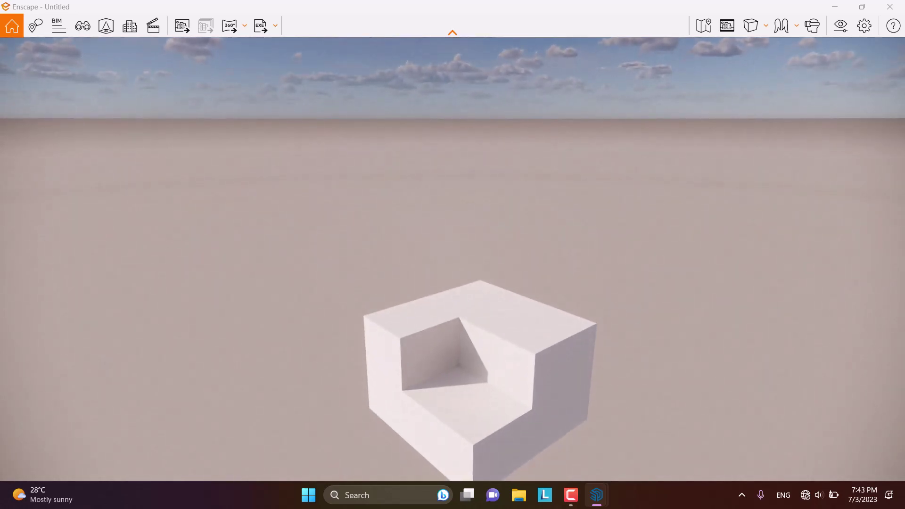
pyautogui.keyDown('shift'); pyautogui.moveTo(448, 274); pyautogui.dragTo(507, 274, button='right'); pyautogui.keyUp('shift')
pyautogui.press('u')
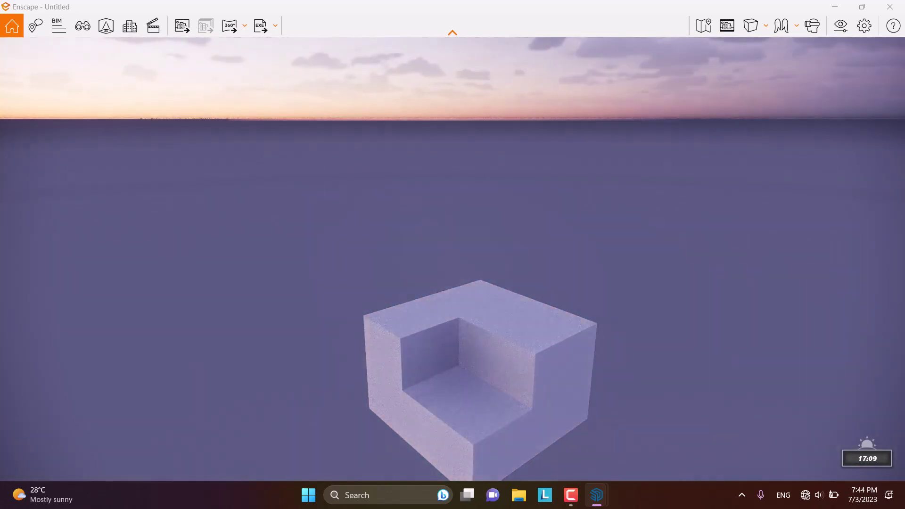
pyautogui.press('u')
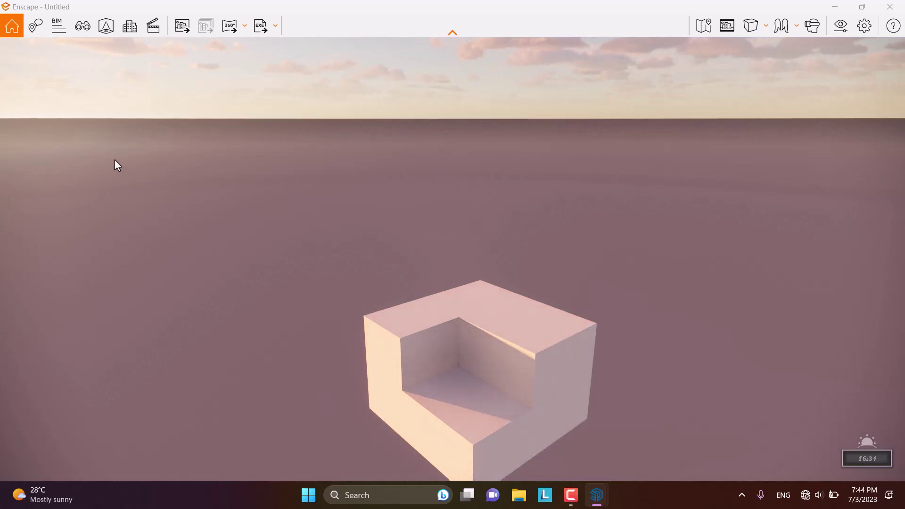
# Step: Face the low sun on the horizon beside the block and shift its solar angle sideways in both directions
pyautogui.moveTo(548, 344); pyautogui.dragTo(379, 222, button='right')
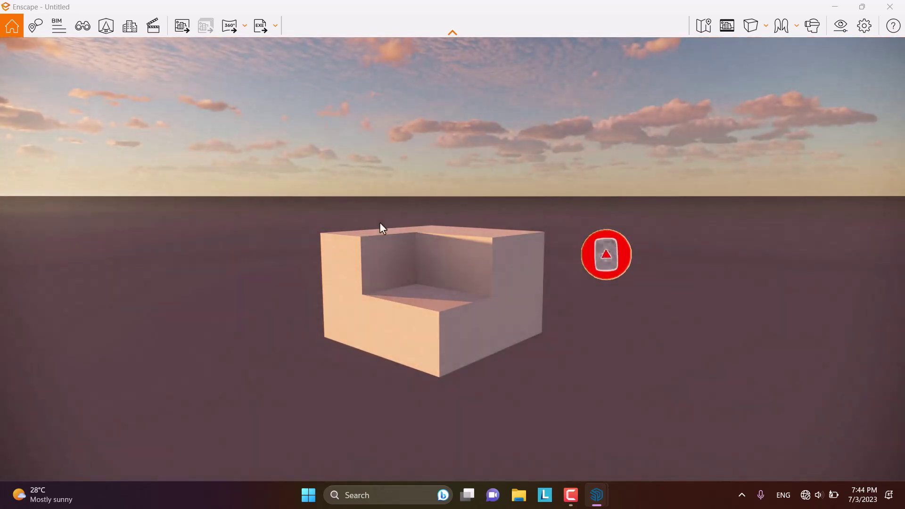
pyautogui.moveTo(380, 222); pyautogui.dragTo(300, 143)
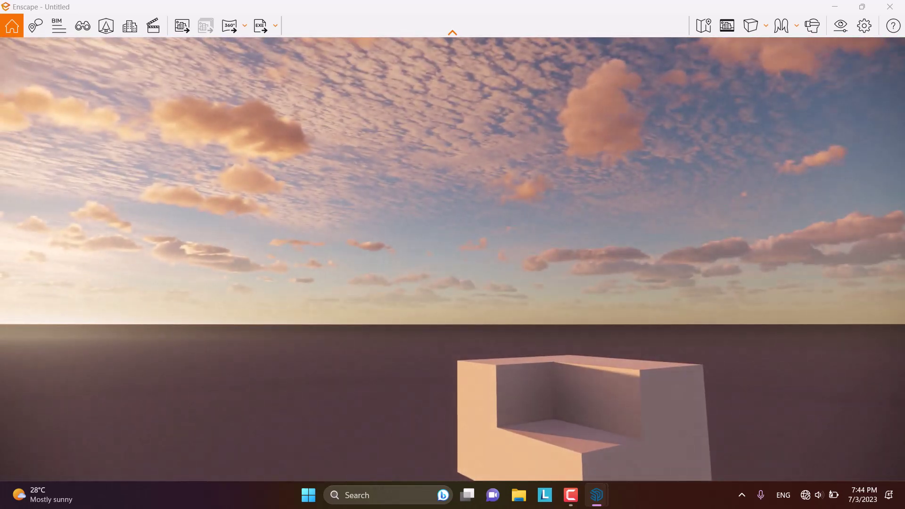
pyautogui.moveTo(338, 194); pyautogui.dragTo(602, 265)
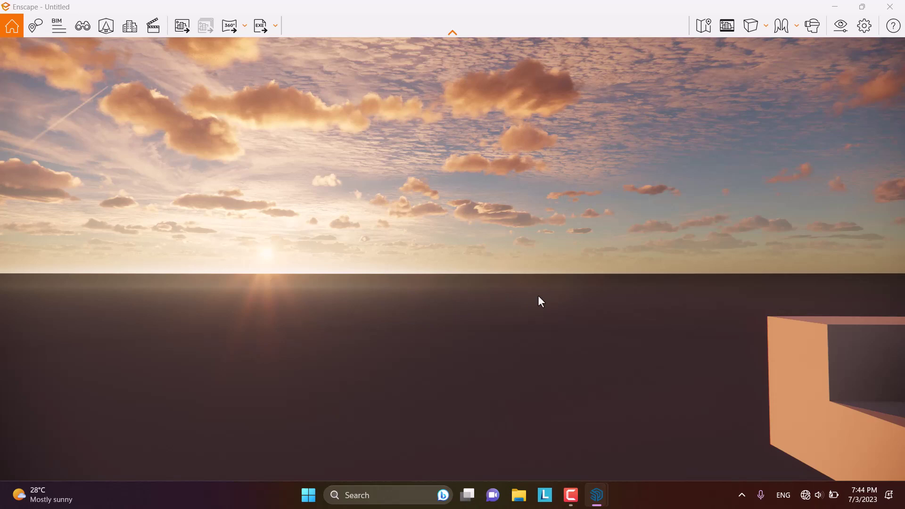
pyautogui.press('i')
pyautogui.press('u')
pyautogui.hotkey('shift', 'u')
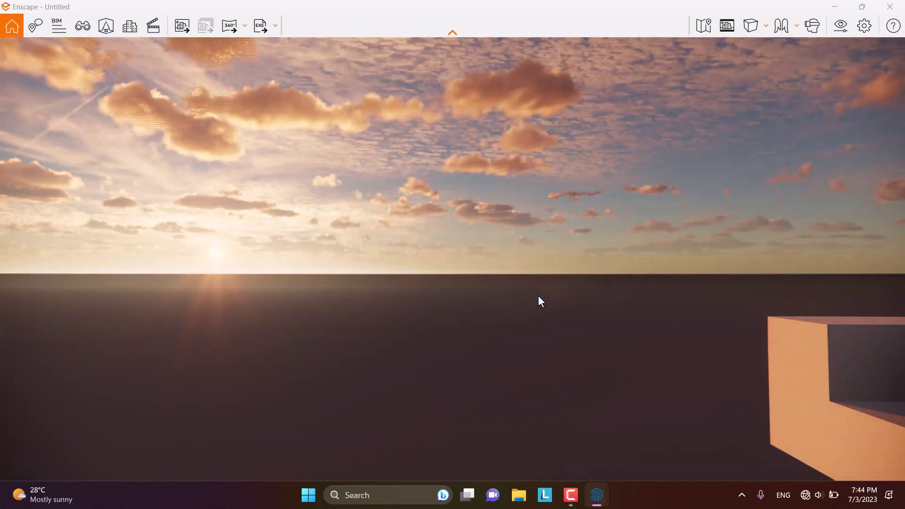
pyautogui.hotkey('shift', 'u')
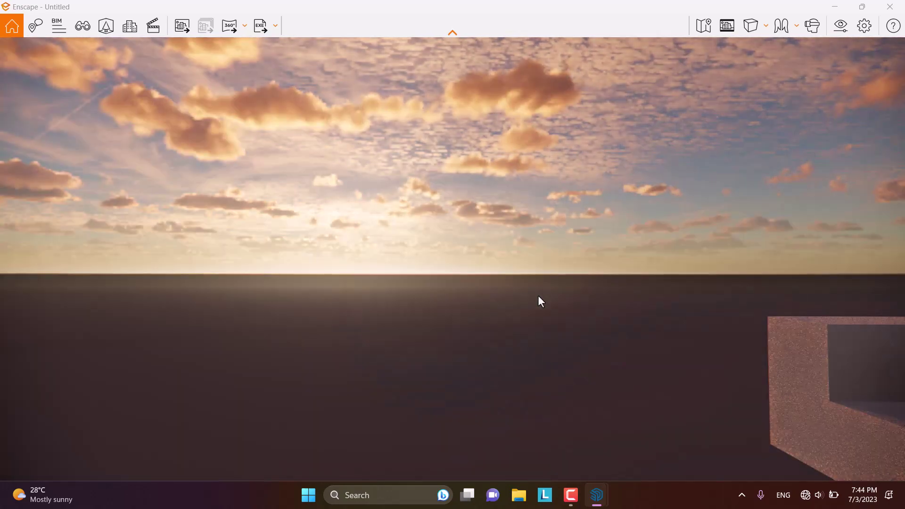
# Step: Shift the sun along the horizon in both directions, settling it near the middle of the view beside the block
pyautogui.hotkey('shift', 'u')
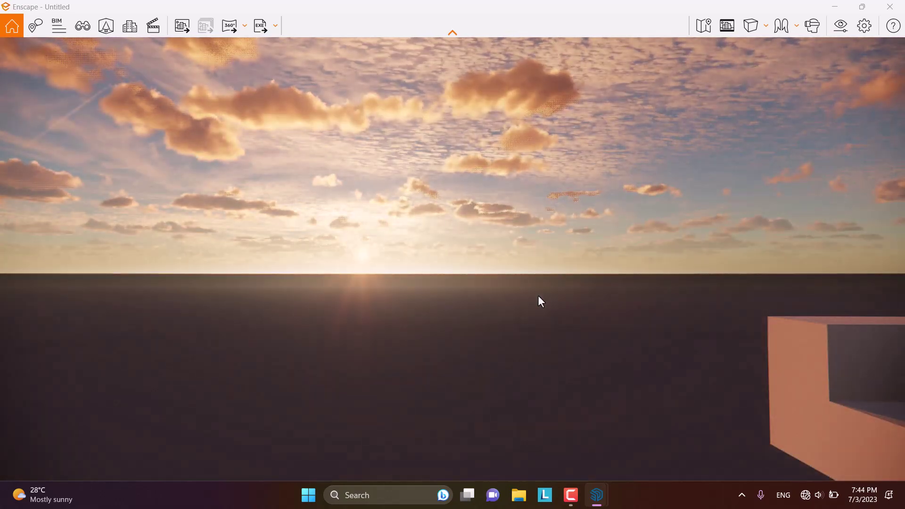
pyautogui.hotkey('shift', 'u')
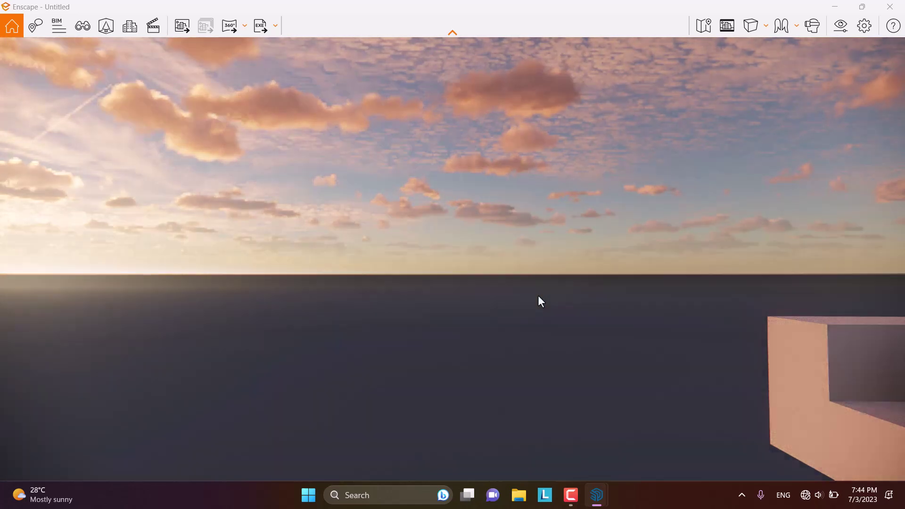
pyautogui.hotkey('shift', 'u')
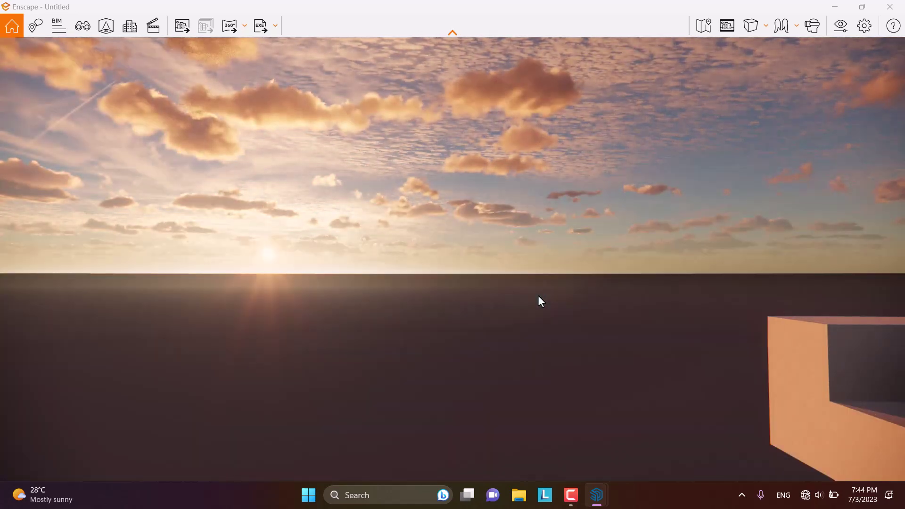
pyautogui.hotkey('shift', 'u')
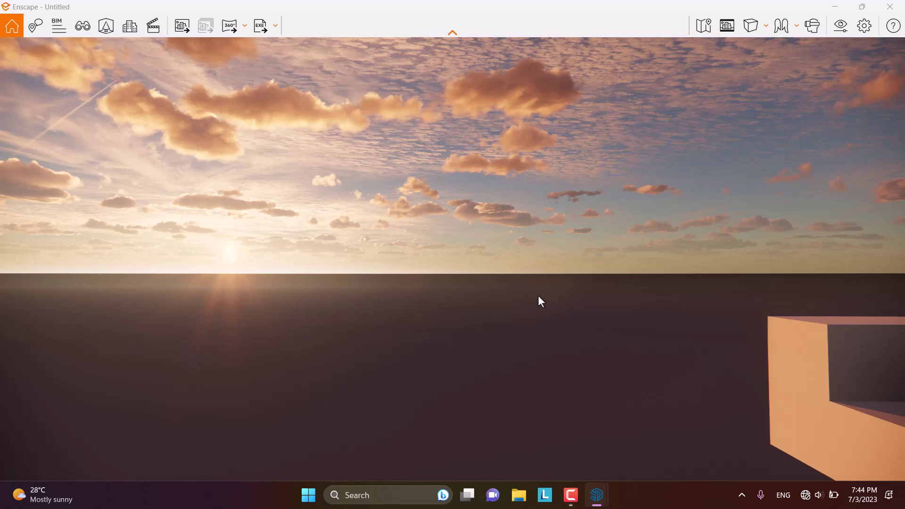
pyautogui.press('i')
pyautogui.press('u')
pyautogui.press('i')
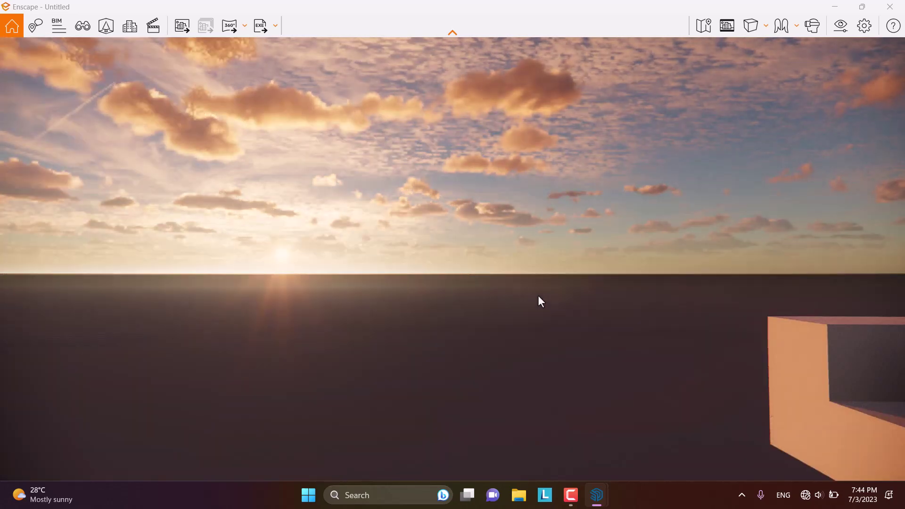
pyautogui.press('i')
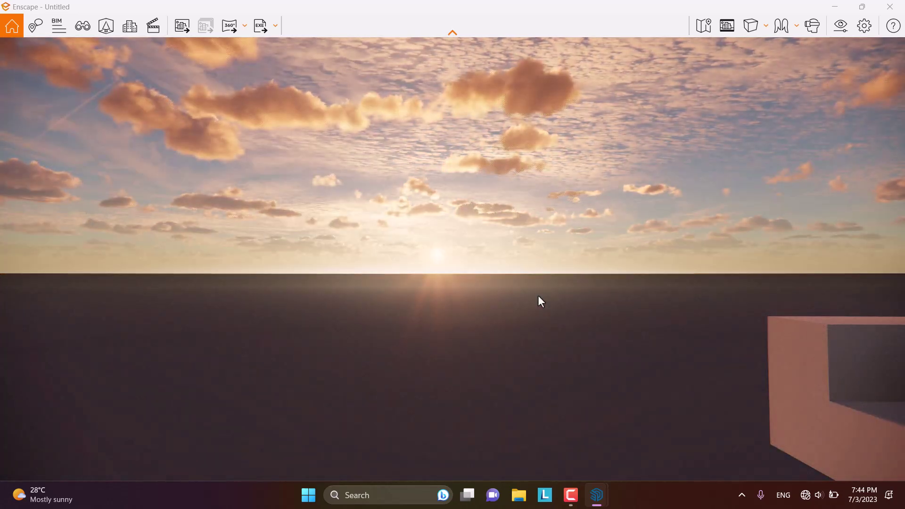
# Step: With more sky in view, open the visual settings for the sky and set the cloud density to 100%, then 79%
pyautogui.moveTo(538, 296); pyautogui.dragTo(741, 296)
pyautogui.moveTo(540, 302); pyautogui.dragTo(532, 302)
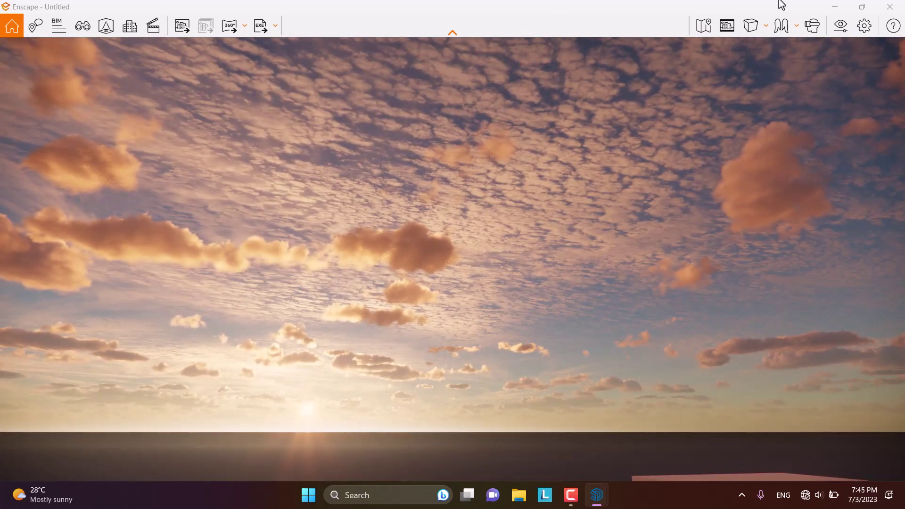
pyautogui.click(843, 33)
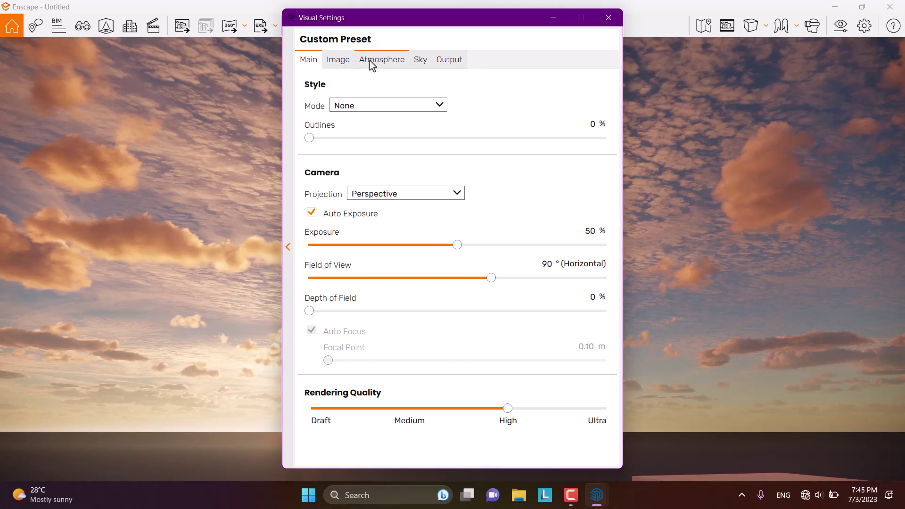
pyautogui.click(428, 59)
pyautogui.moveTo(436, 22); pyautogui.dragTo(685, 17)
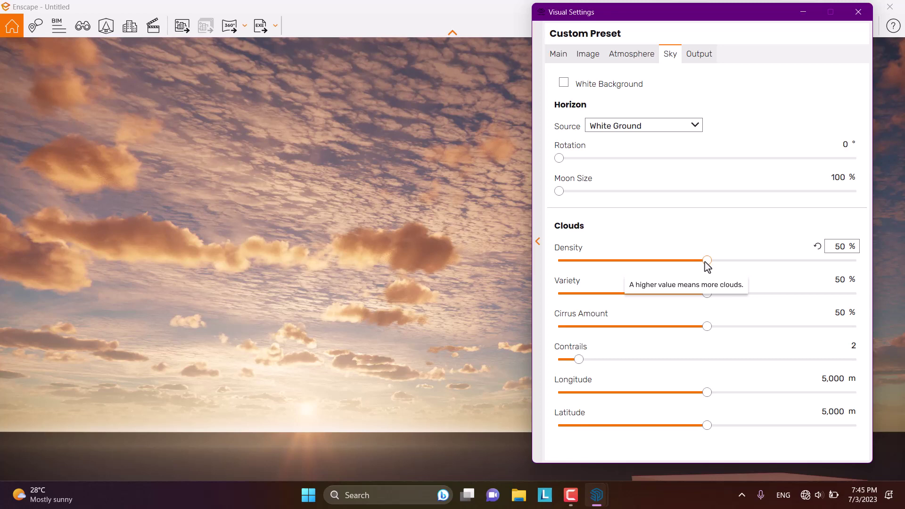
pyautogui.moveTo(707, 261); pyautogui.dragTo(875, 272)
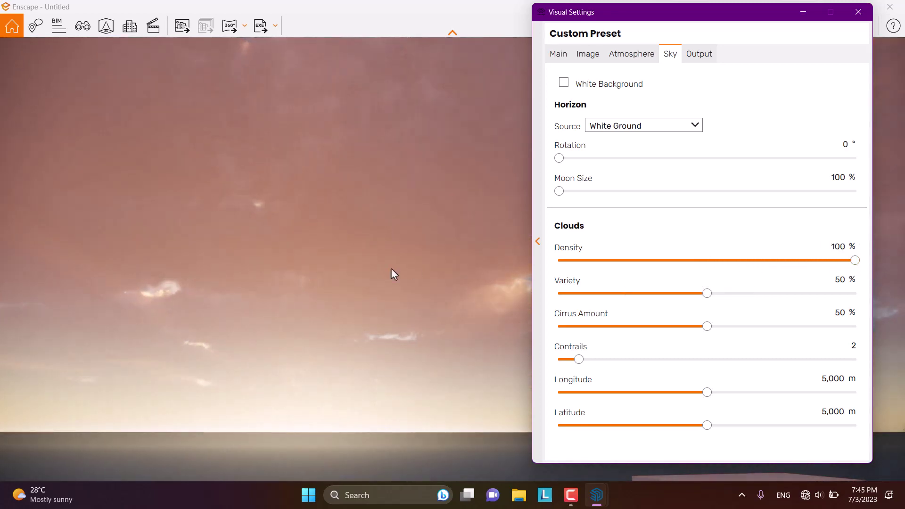
pyautogui.moveTo(854, 262); pyautogui.dragTo(790, 264)
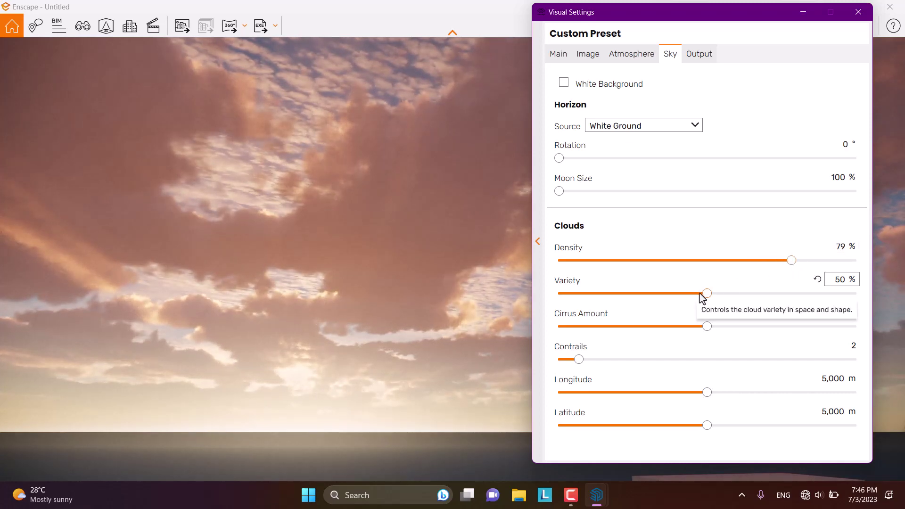
# Step: Try cloud variety values of 64% and 100%, then set the variety to 60%
pyautogui.moveTo(706, 294); pyautogui.dragTo(748, 316)
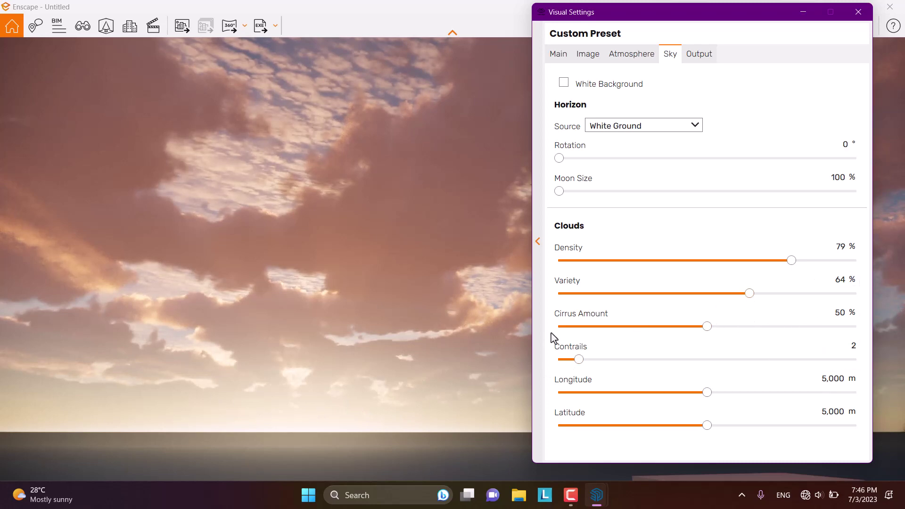
pyautogui.moveTo(750, 294); pyautogui.dragTo(865, 309)
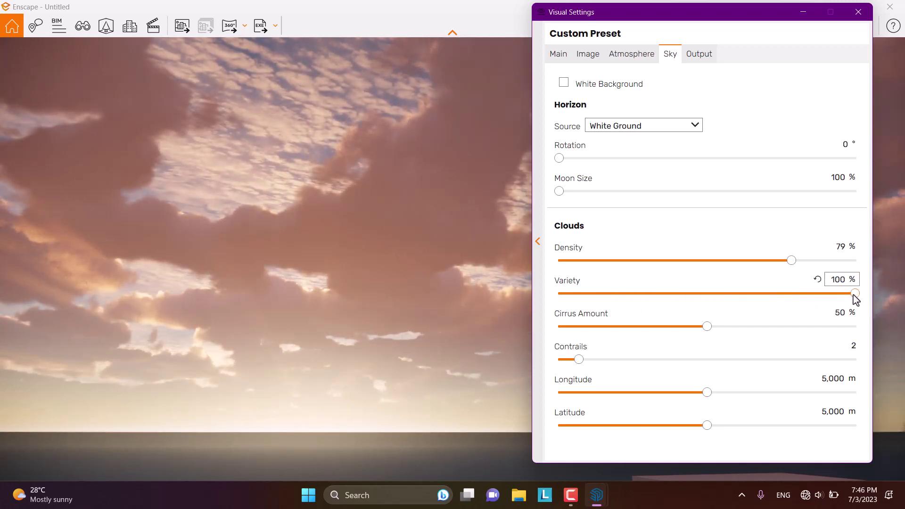
pyautogui.moveTo(855, 298); pyautogui.dragTo(734, 299)
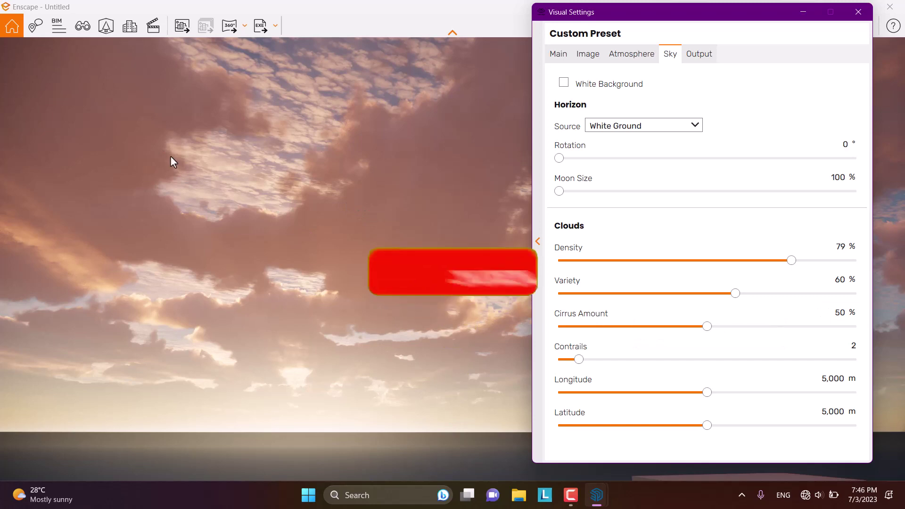
# Step: Try a cirrus amount of 100%, then set cirrus amount, cloud variety and cloud density to 0% for a clear sky
pyautogui.moveTo(257, 115); pyautogui.dragTo(302, 101)
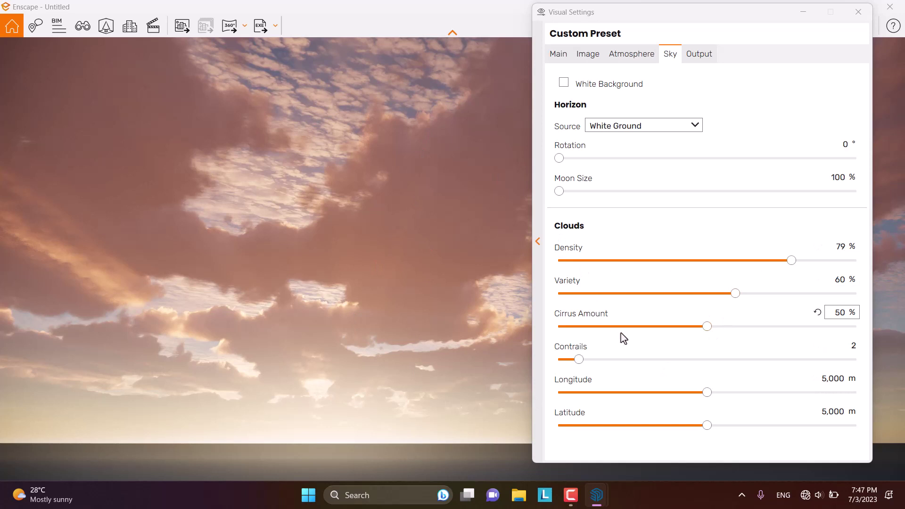
pyautogui.moveTo(707, 327); pyautogui.dragTo(874, 335)
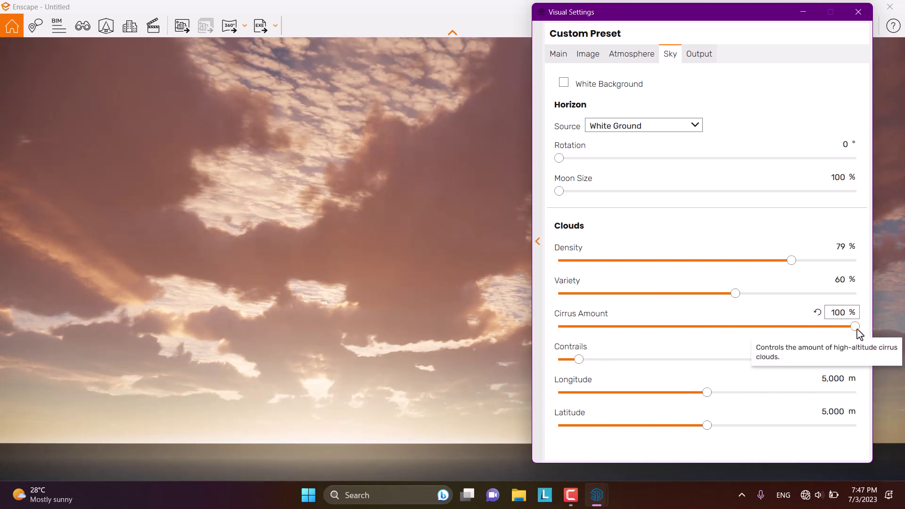
pyautogui.moveTo(856, 330); pyautogui.dragTo(487, 322)
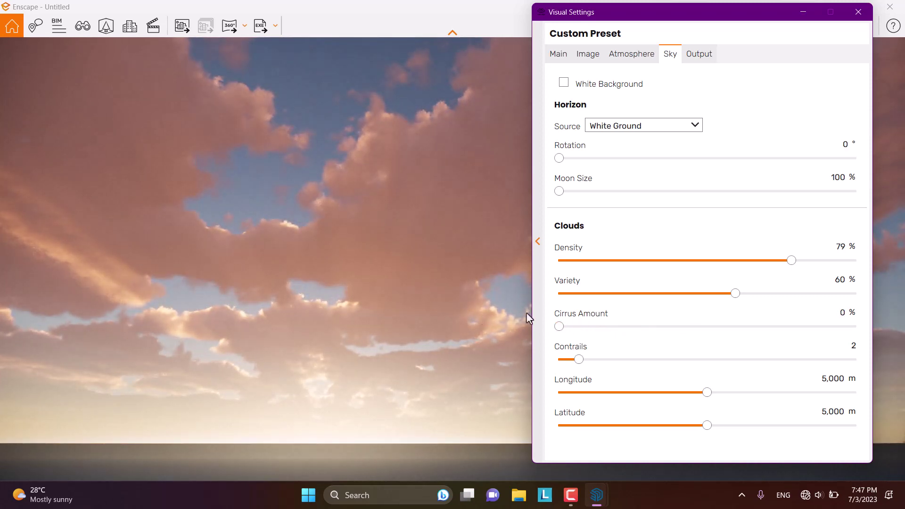
pyautogui.moveTo(734, 295); pyautogui.dragTo(453, 299)
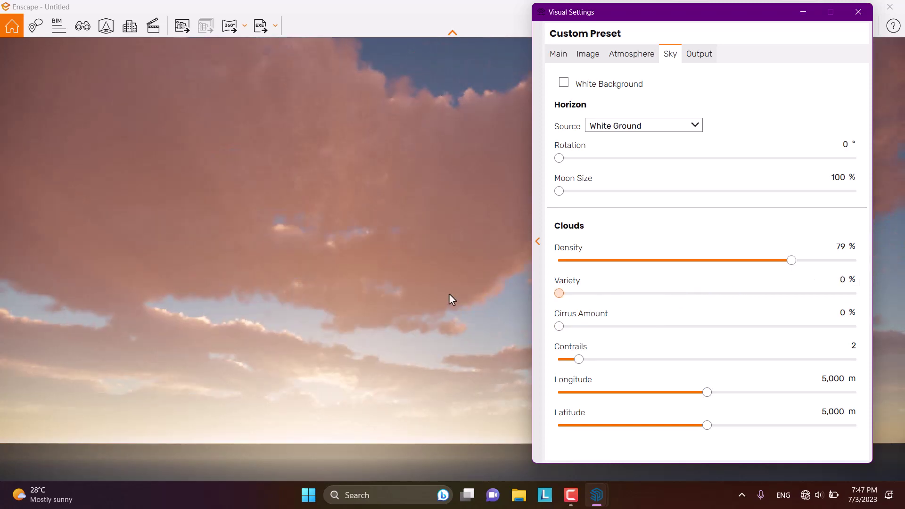
pyautogui.moveTo(793, 265); pyautogui.dragTo(509, 270)
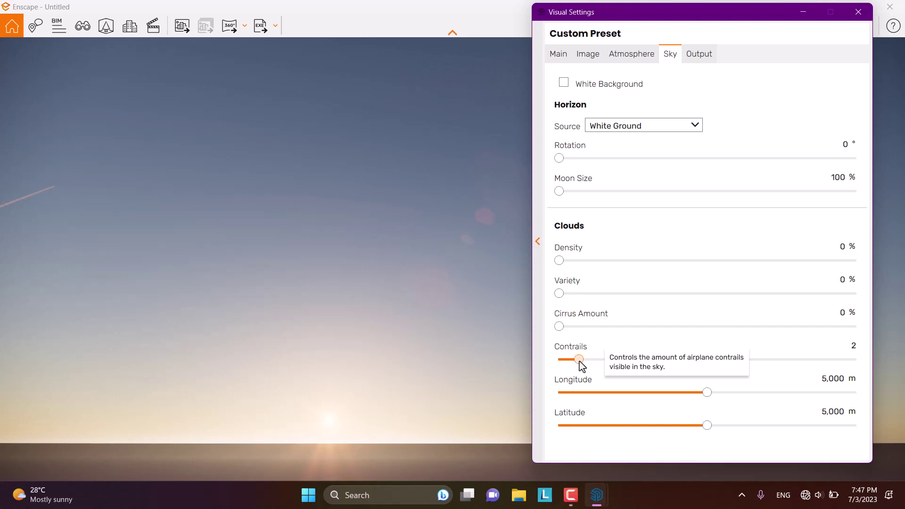
# Step: Raise the airplane contrails in the sky to 30, then set them back to 2
pyautogui.moveTo(580, 361); pyautogui.dragTo(903, 383)
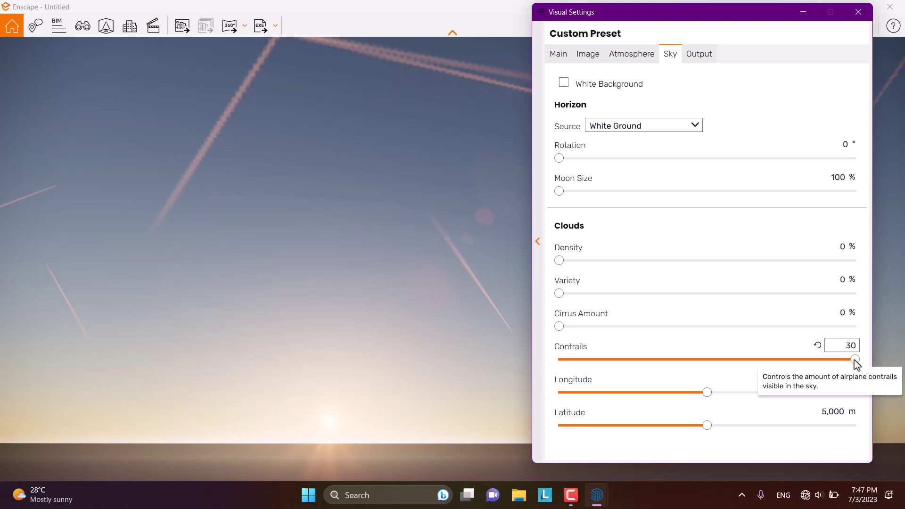
pyautogui.moveTo(856, 362); pyautogui.dragTo(581, 370)
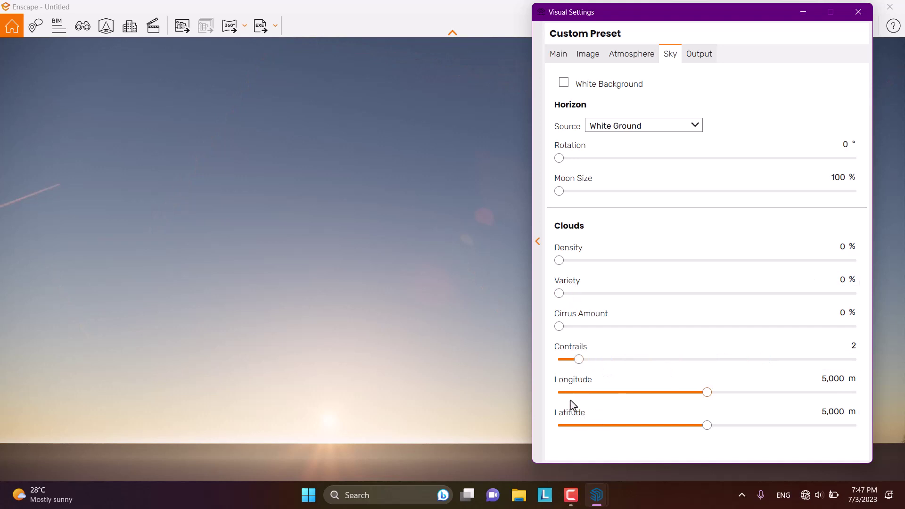
# Step: Set the cloud density to 62%, longitude to 2,516 m and latitude to 1,258 m, and close the visual settings
pyautogui.moveTo(573, 417)
pyautogui.moveTo(562, 268)
pyautogui.moveTo(561, 265); pyautogui.dragTo(743, 267)
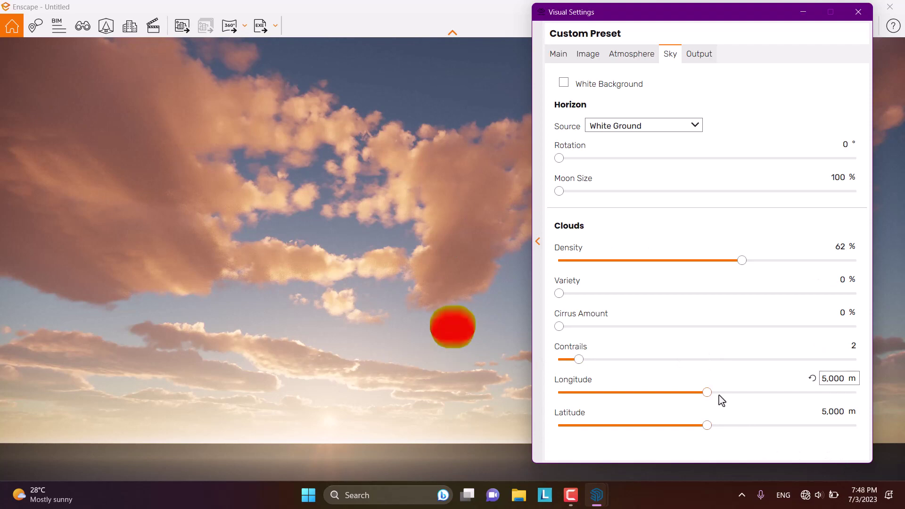
pyautogui.moveTo(708, 394); pyautogui.dragTo(635, 404)
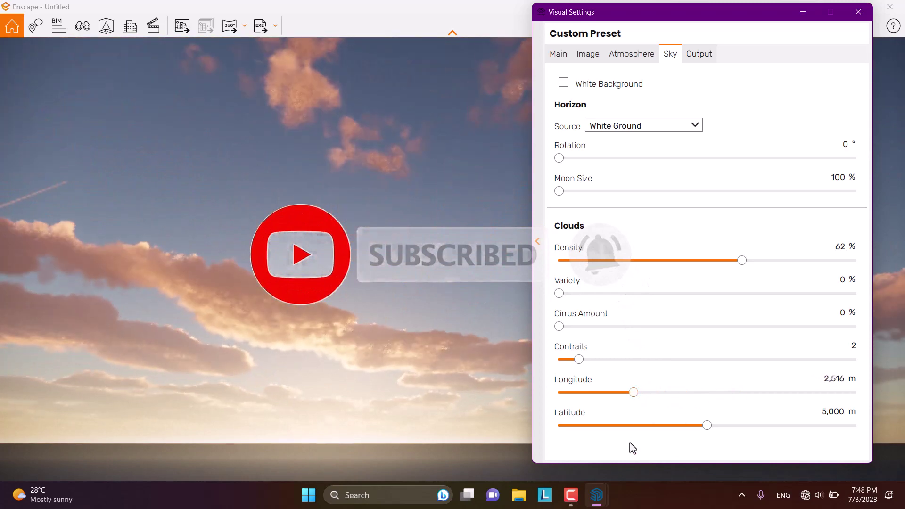
pyautogui.moveTo(709, 427); pyautogui.dragTo(599, 423)
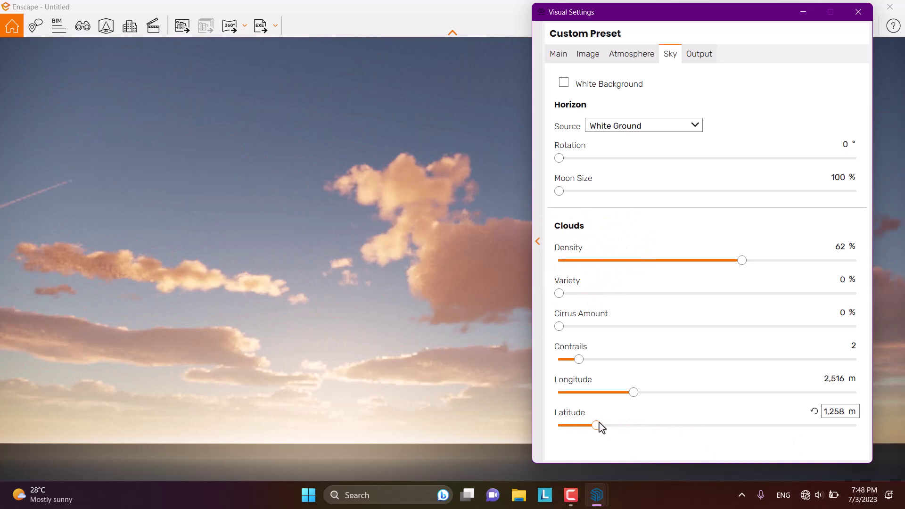
pyautogui.click(858, 12)
# Step: With the block in view, vary the time of day and sun direction, settling on a low sun just above the horizon
pyautogui.moveTo(479, 281); pyautogui.dragTo(482, 298)
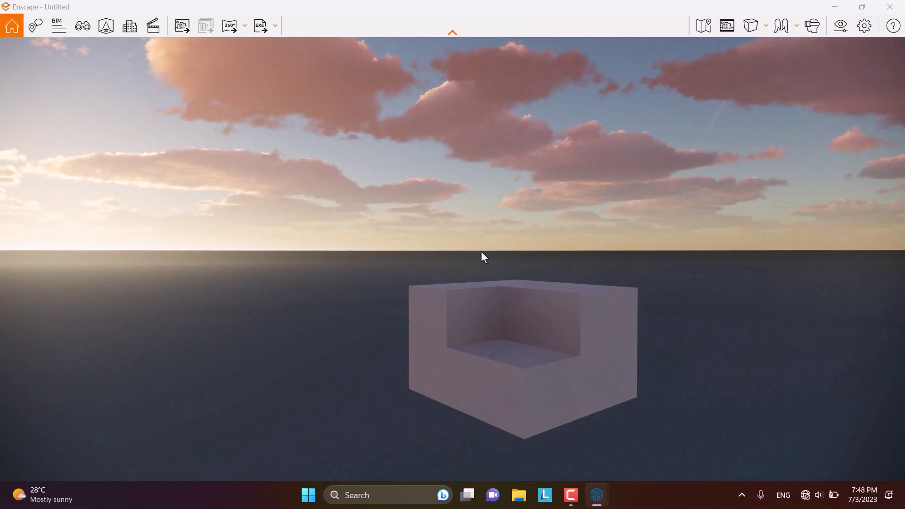
pyautogui.keyDown('shift'); pyautogui.moveTo(480, 252); pyautogui.dragTo(443, 252, button='right'); pyautogui.keyUp('shift')
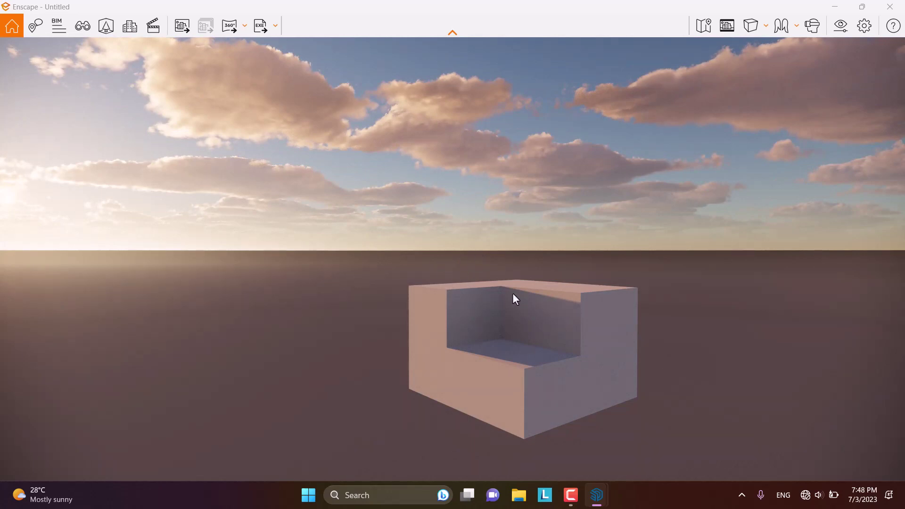
pyautogui.moveTo(513, 293)
pyautogui.keyDown('shift'); pyautogui.mouseDown()
pyautogui.moveTo(503, 293)
pyautogui.moveTo(517, 293)
pyautogui.mouseUp(); pyautogui.keyUp('shift')
pyautogui.keyDown('shift'); pyautogui.moveTo(518, 293); pyautogui.dragTo(498, 292, button='right'); pyautogui.keyUp('shift')
pyautogui.keyDown('shift'); pyautogui.moveTo(506, 293); pyautogui.dragTo(513, 293); pyautogui.keyUp('shift')
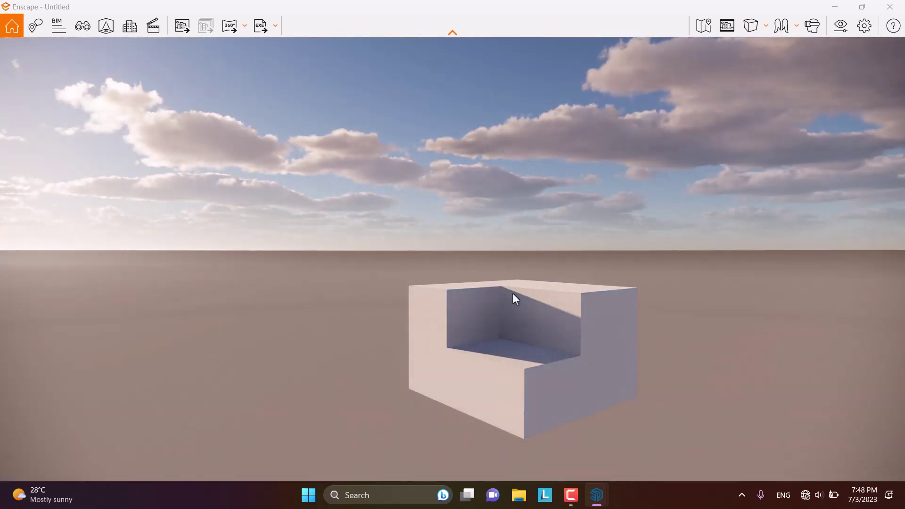
pyautogui.moveTo(513, 292)
pyautogui.keyDown('shift'); pyautogui.mouseDown(button='right')
pyautogui.moveTo(503, 292)
pyautogui.moveTo(522, 292)
pyautogui.moveTo(515, 292)
pyautogui.mouseUp(button='right'); pyautogui.keyUp('shift')
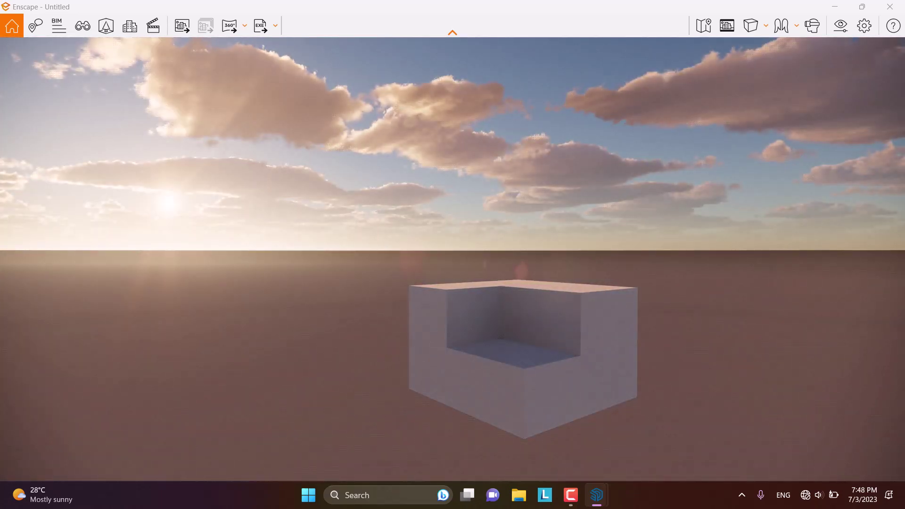
# Step: With the sky in view, raise the cloud density further in the sky settings and close the visual settings
pyautogui.moveTo(511, 293); pyautogui.dragTo(615, 208)
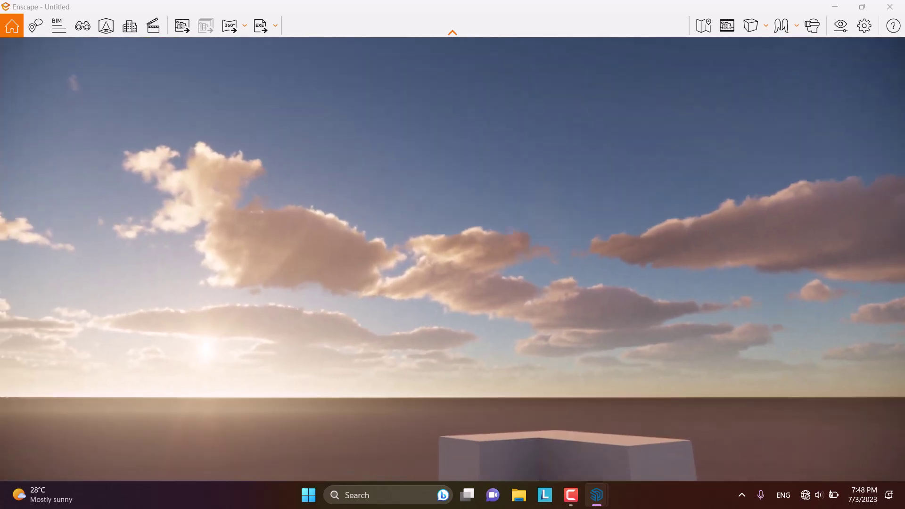
pyautogui.click(840, 26)
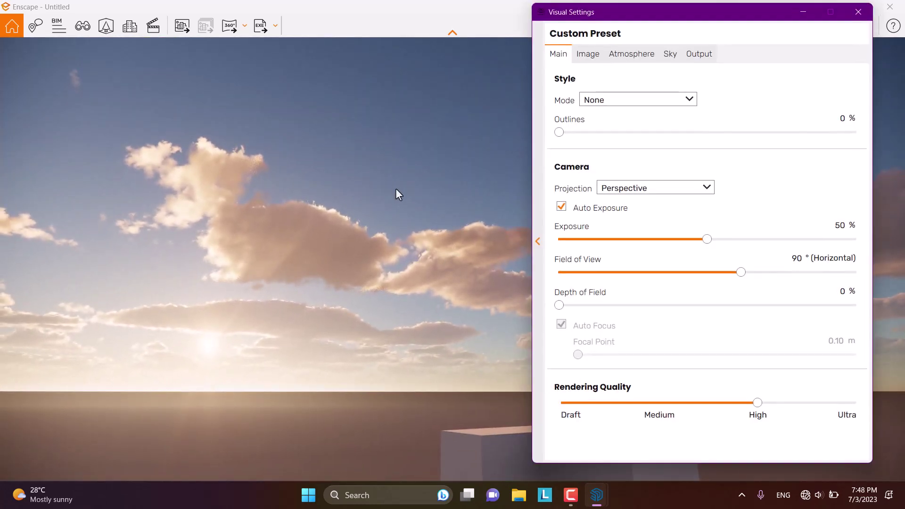
pyautogui.click(669, 55)
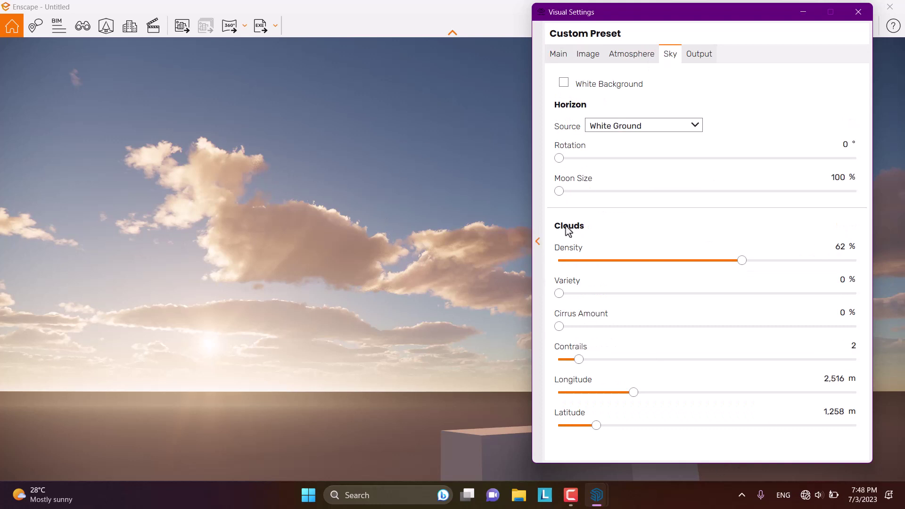
pyautogui.moveTo(744, 267); pyautogui.dragTo(779, 252)
pyautogui.click(857, 12)
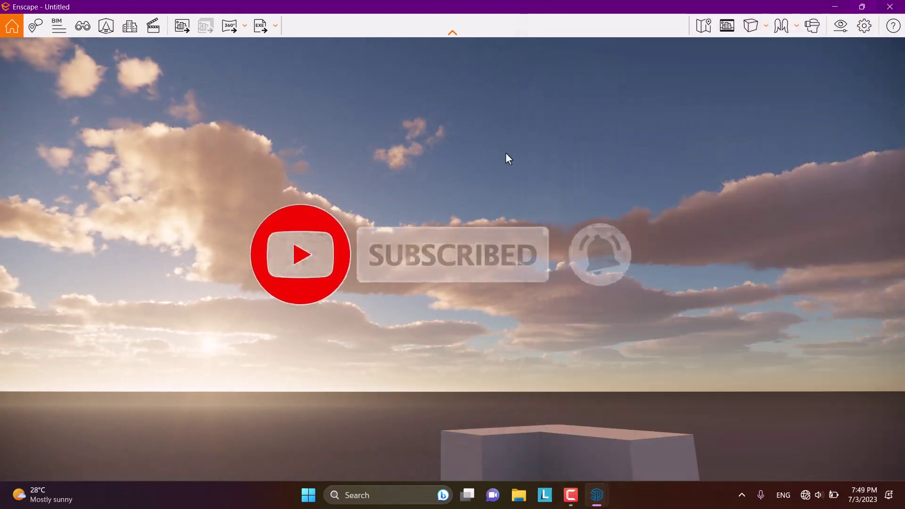